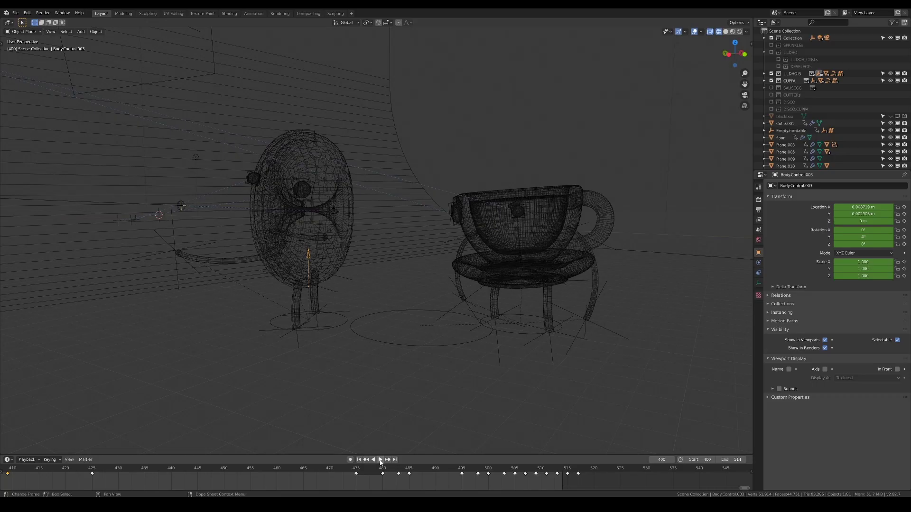
# Play the donut animation, undo the empty's last moves, and orbit the right viewport.
pyautogui.click(381, 460)
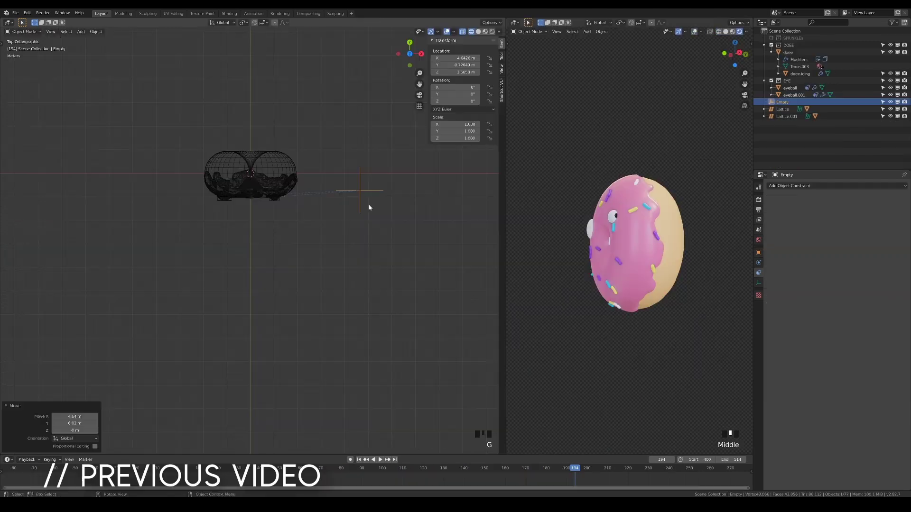
pyautogui.hotkey('ctrl', 'z')
pyautogui.hotkey('ctrl', 'z')
pyautogui.hotkey('ctrl', 'z')
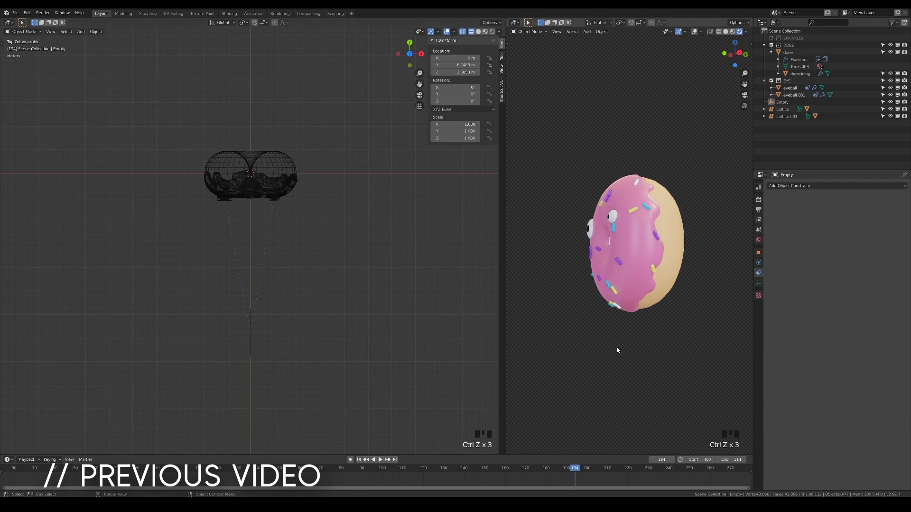
pyautogui.moveTo(616, 348)
pyautogui.mouseDown(button='middle')
pyautogui.moveTo(642, 356)
pyautogui.moveTo(619, 350)
pyautogui.mouseUp(button='middle')
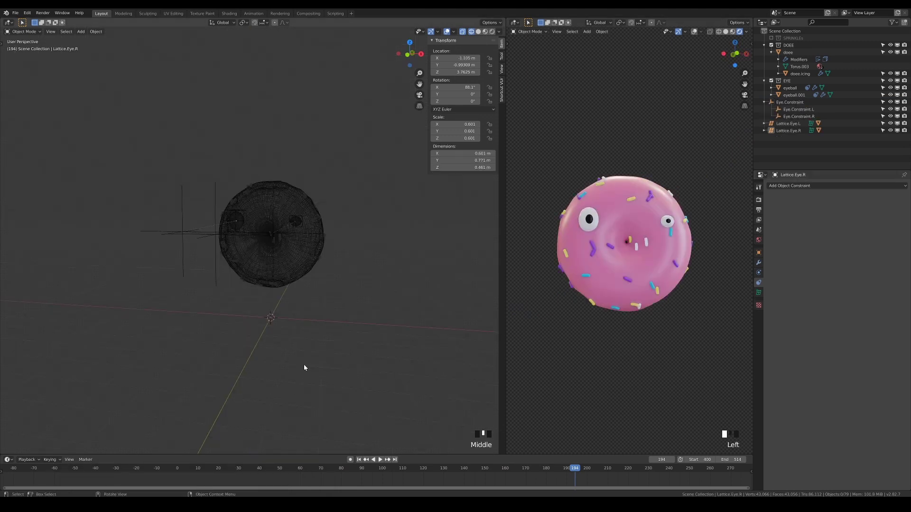
# Add a Bezier curve at the scene centre.
pyautogui.hotkey('shift', 'a')
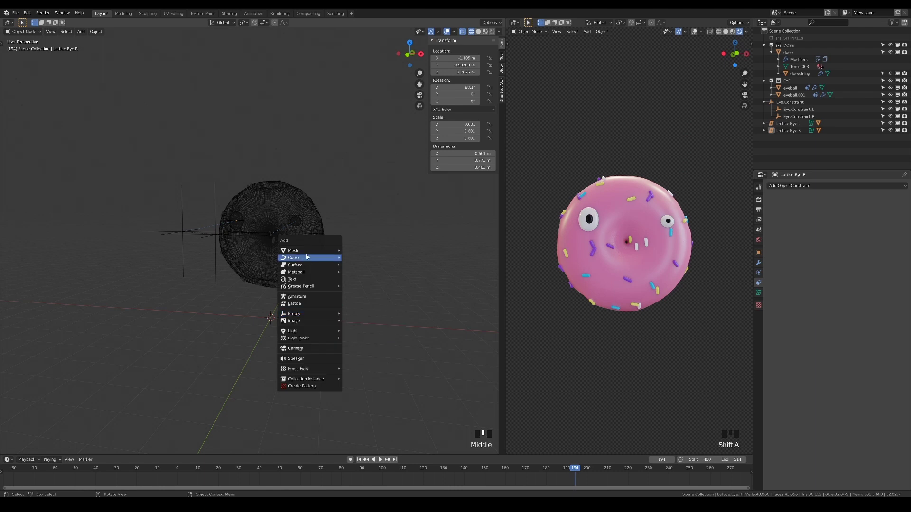
pyautogui.moveTo(311, 261)
pyautogui.click(371, 259)
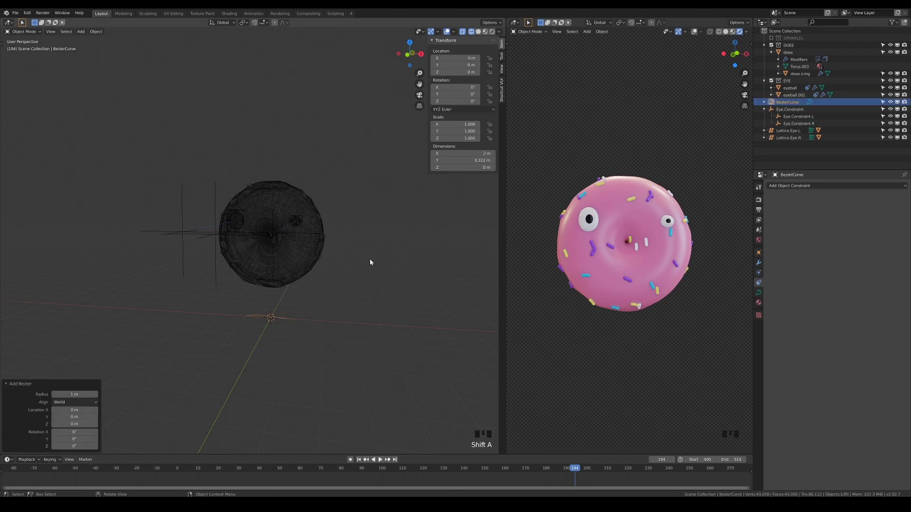
# Hide the DOEE donut collection and view the curve from the top.
pyautogui.click(771, 45)
pyautogui.press('KP_7')
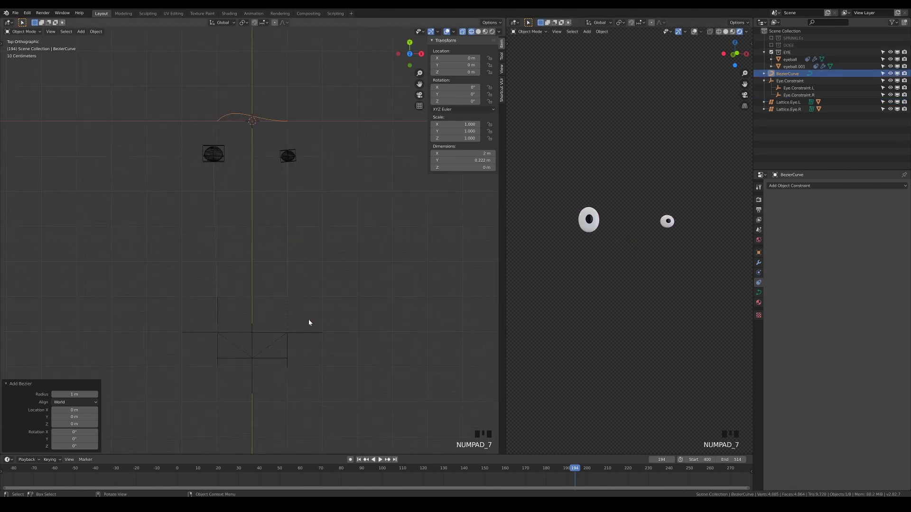
pyautogui.keyDown('shift'); pyautogui.moveTo(234, 199); pyautogui.dragTo(238, 278, button='middle'); pyautogui.keyUp('shift')
pyautogui.scroll(4, 275, 263)
# Rotate the curve's left control point so the curve lies flat as a straight line.
pyautogui.press('Tab')
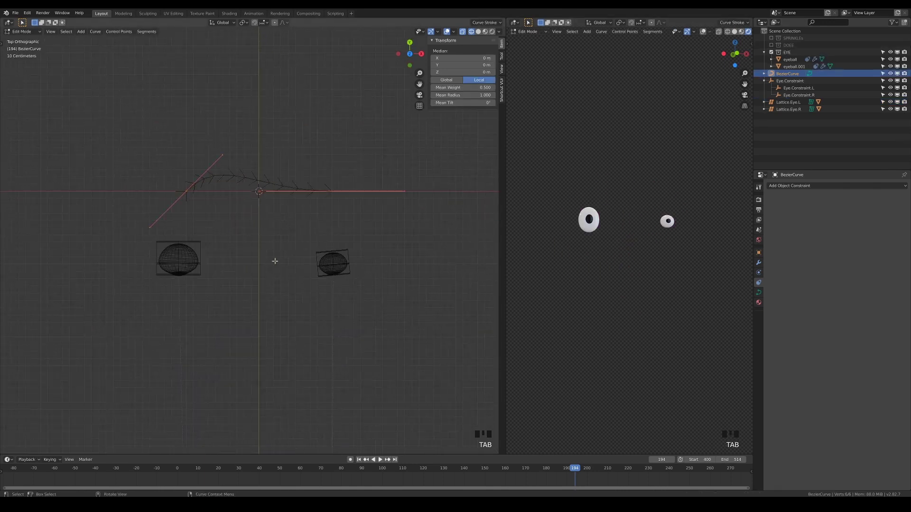
pyautogui.press('r')
pyautogui.press('Escape')
pyautogui.moveTo(144, 163); pyautogui.dragTo(211, 207)
pyautogui.press('r')
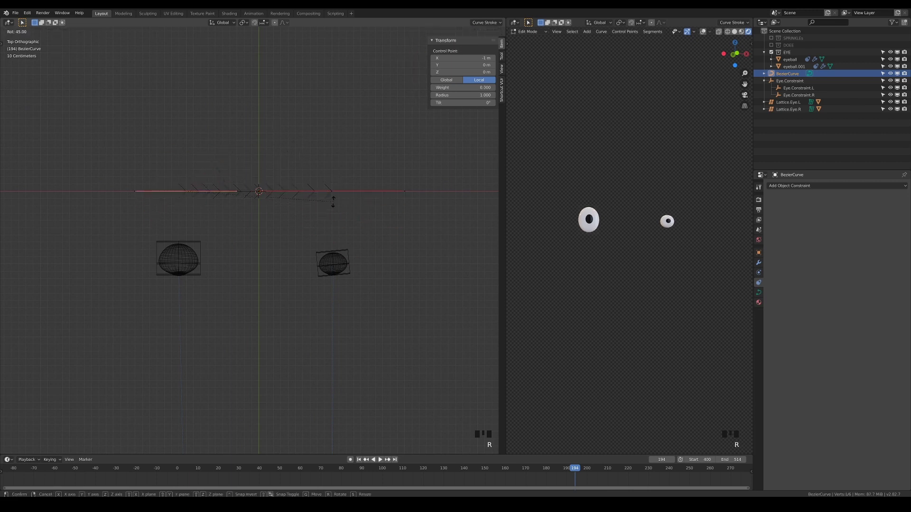
pyautogui.click(333, 202)
pyautogui.press('Tab')
# Frame the flattened curve in Edit Mode and select only its left control point.
pyautogui.moveTo(289, 215); pyautogui.dragTo(296, 222, button='middle')
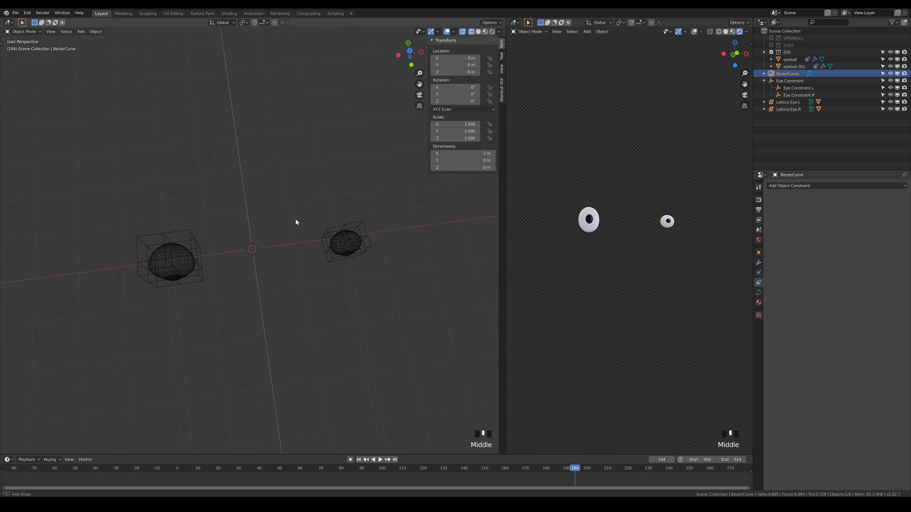
pyautogui.press('Tab')
pyautogui.press('KP_Decimal')
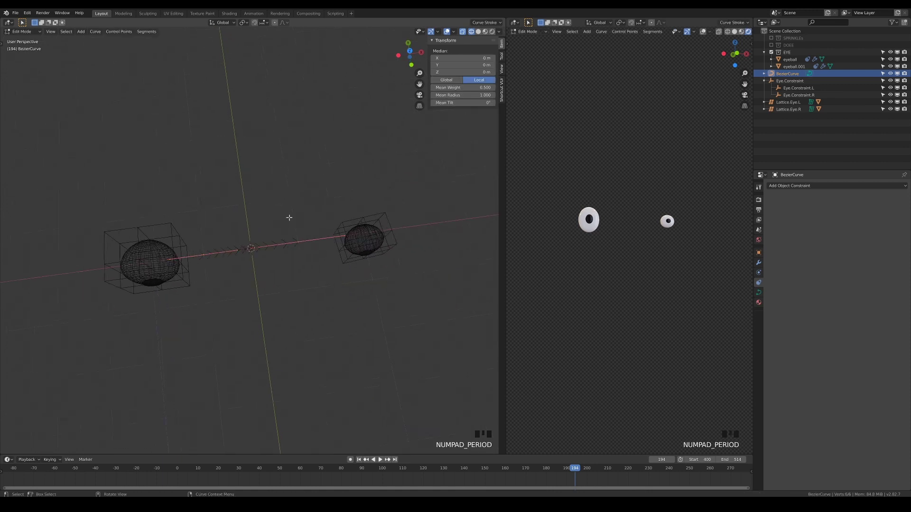
pyautogui.moveTo(276, 270); pyautogui.dragTo(207, 269, button='middle')
pyautogui.moveTo(131, 220); pyautogui.dragTo(226, 285)
pyautogui.moveTo(76, 216); pyautogui.dragTo(226, 326)
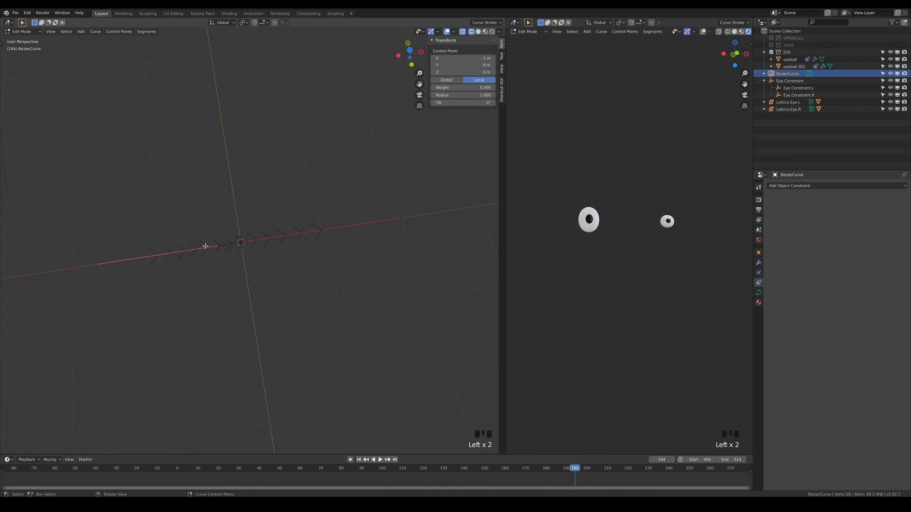
# Hook the left and right curve points each to a new empty with Ctrl+H.
pyautogui.hotkey('ctrl', 'h')
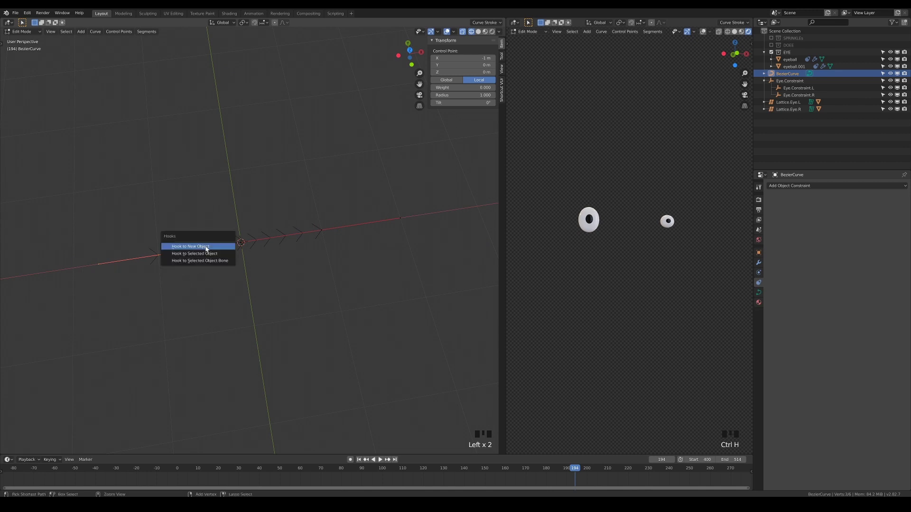
pyautogui.click(207, 248)
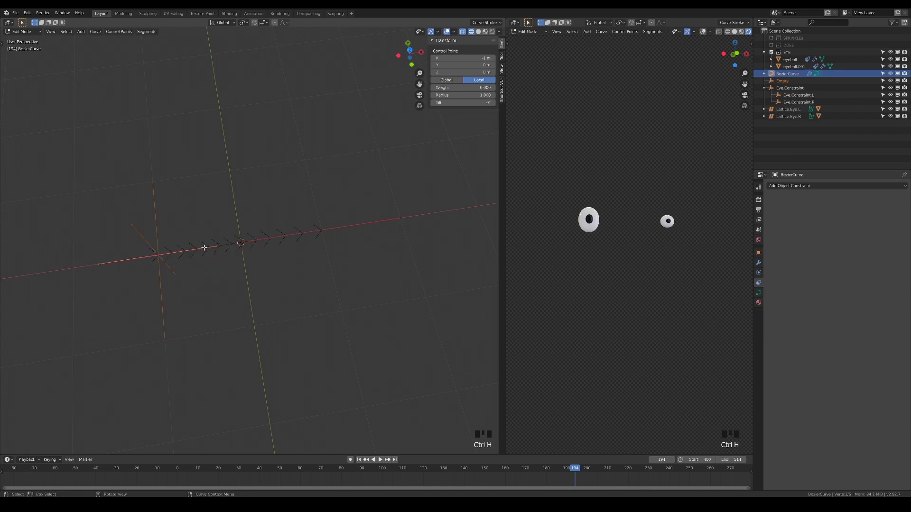
pyautogui.moveTo(319, 309); pyautogui.dragTo(277, 246, button='middle')
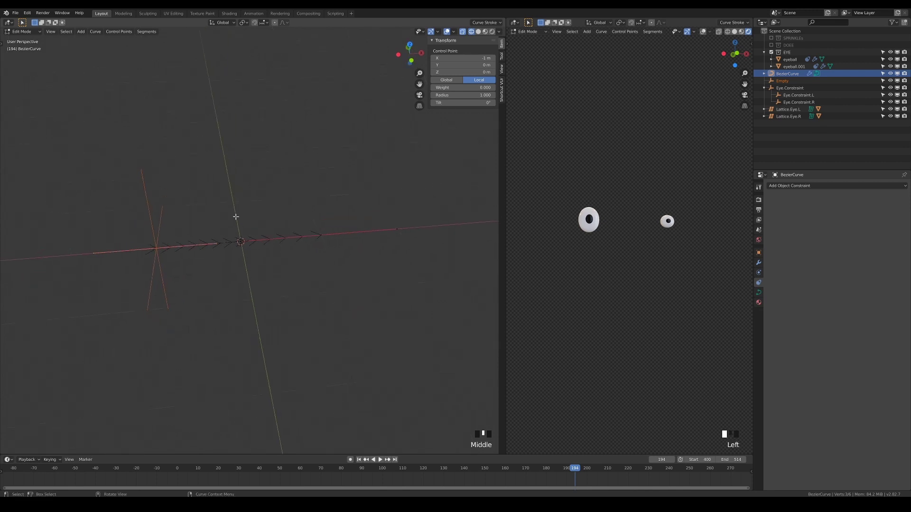
pyautogui.moveTo(236, 216); pyautogui.dragTo(405, 295)
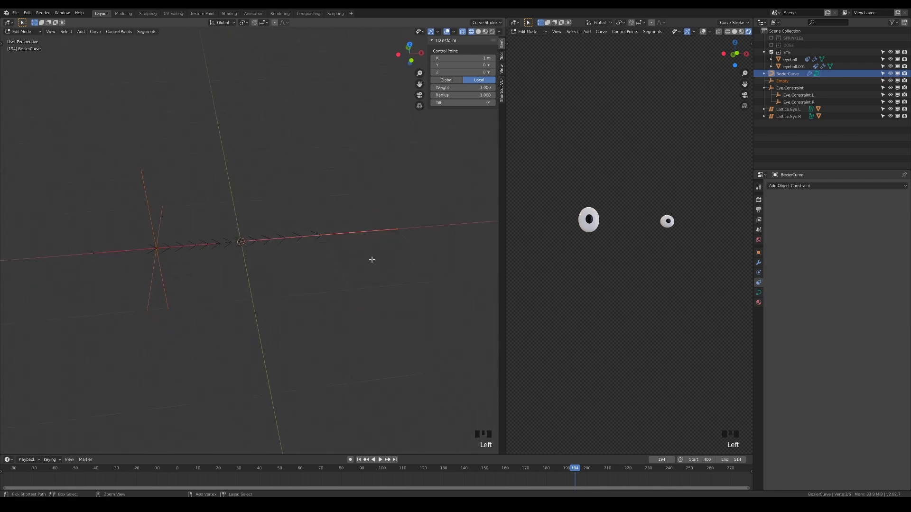
pyautogui.hotkey('ctrl', 'h')
pyautogui.click(372, 260)
# In Object Mode, test both empties by moving and rotating them, then cancel.
pyautogui.press('Tab')
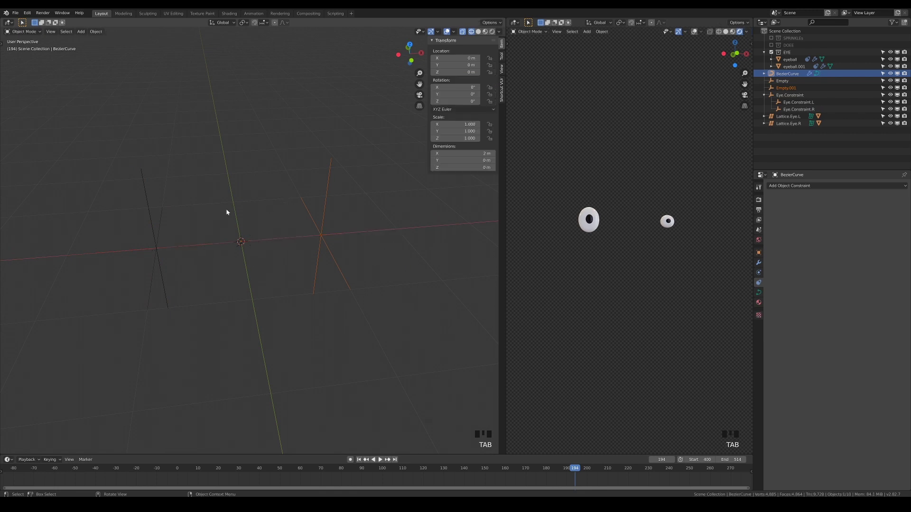
pyautogui.click(146, 204)
pyautogui.press('g')
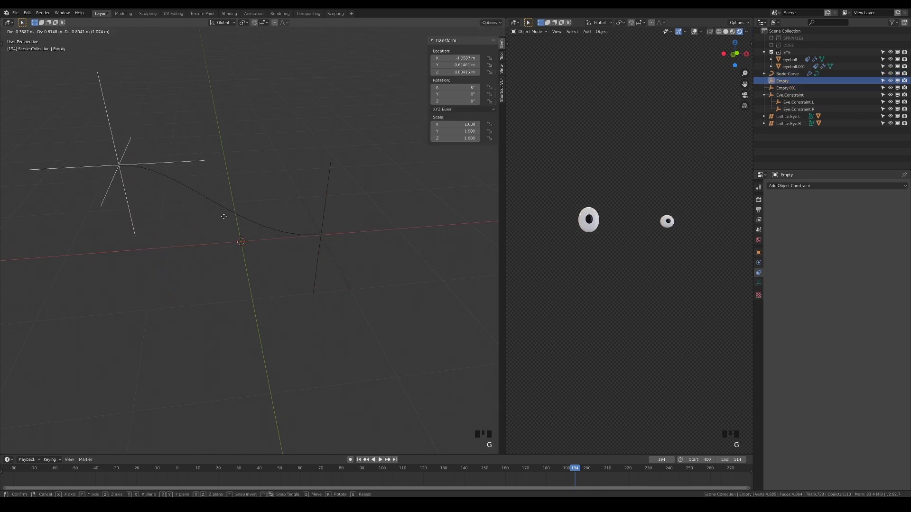
pyautogui.press('Escape')
pyautogui.click(327, 203)
pyautogui.press('g')
pyautogui.press('Escape')
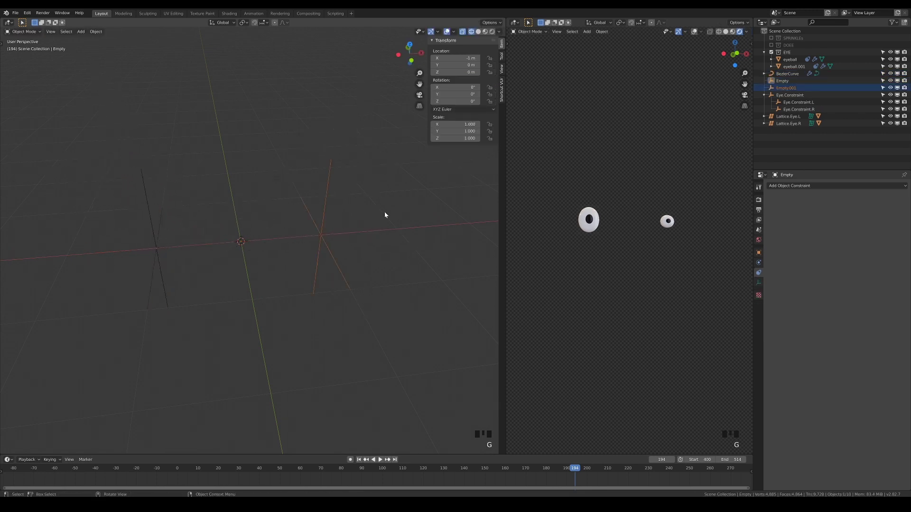
pyautogui.press('r')
pyautogui.press('Escape')
pyautogui.scroll(-4, 288, 267)
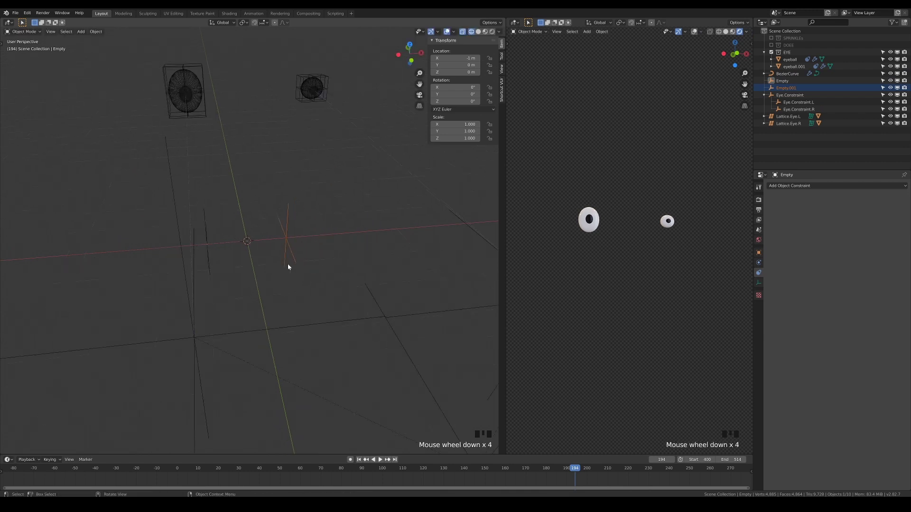
pyautogui.scroll(4, 299, 258)
# Set the curve's Bevel Depth to 0.12 m, re-show the DOEE collection, and switch to front view.
pyautogui.click(272, 243)
pyautogui.click(271, 242)
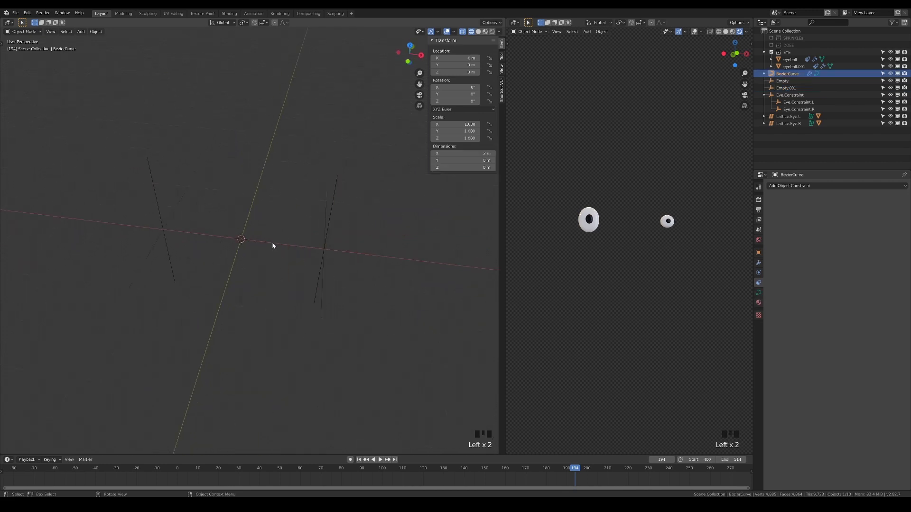
pyautogui.click(759, 293)
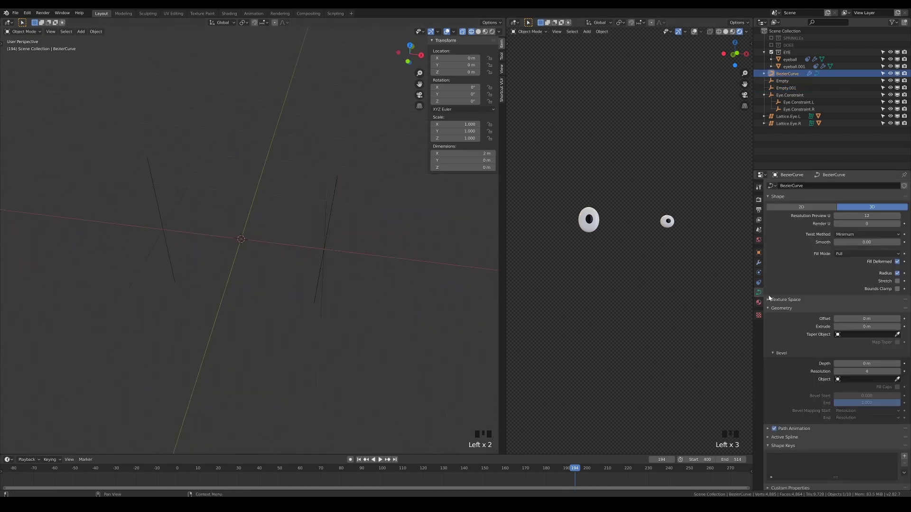
pyautogui.scroll(-1, 832, 313)
pyautogui.moveTo(853, 362); pyautogui.dragTo(882, 361)
pyautogui.moveTo(464, 335); pyautogui.dragTo(328, 330, button='middle')
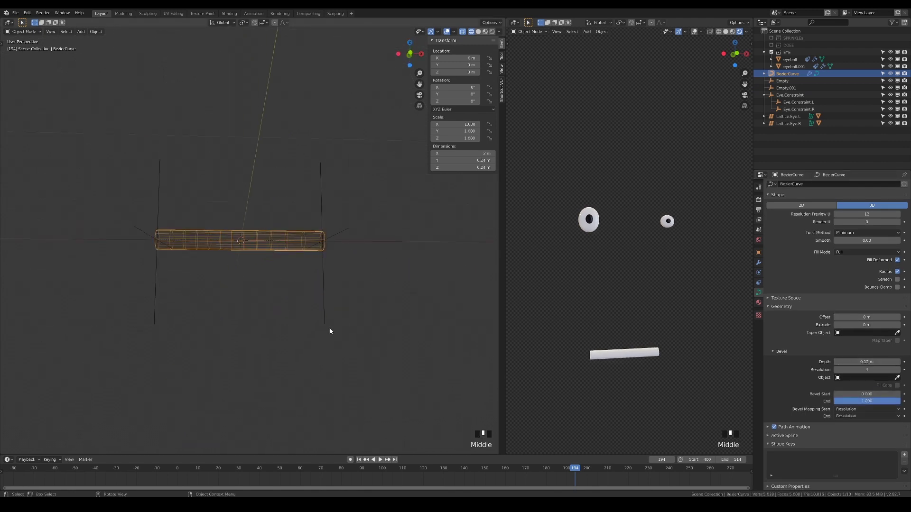
pyautogui.scroll(-3, 332, 332)
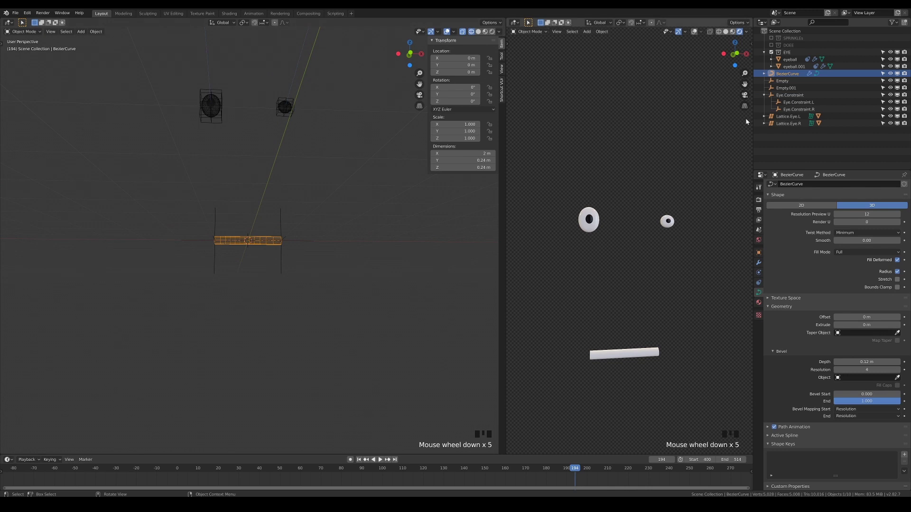
pyautogui.click(771, 45)
pyautogui.press('KP_1')
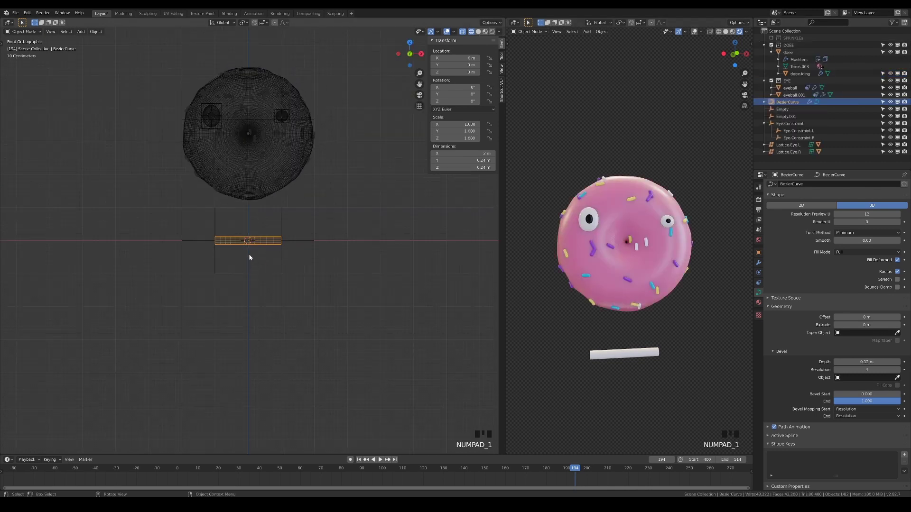
# Move the tube with its two empties beside the donut's left side as a limb, then deselect.
pyautogui.keyDown('shift'); pyautogui.moveTo(232, 242); pyautogui.dragTo(203, 260, button='middle'); pyautogui.keyUp('shift')
pyautogui.click(317, 255)
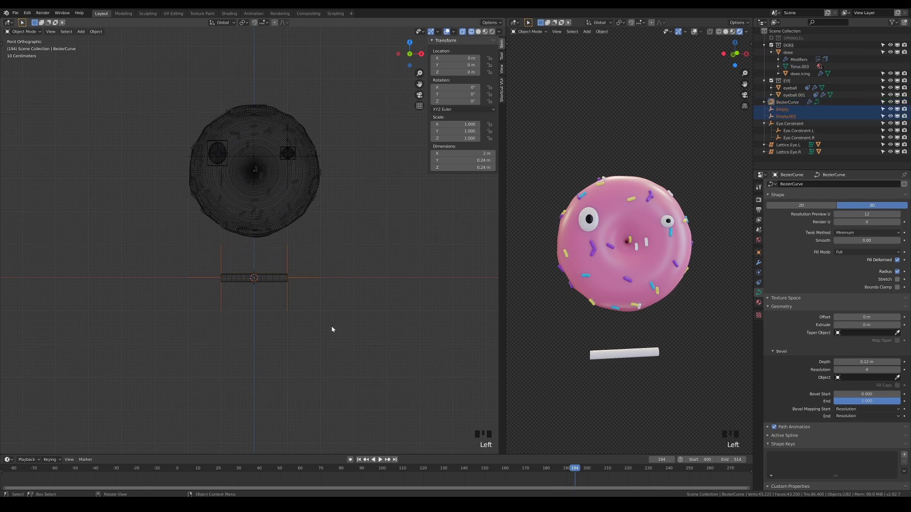
pyautogui.press('g')
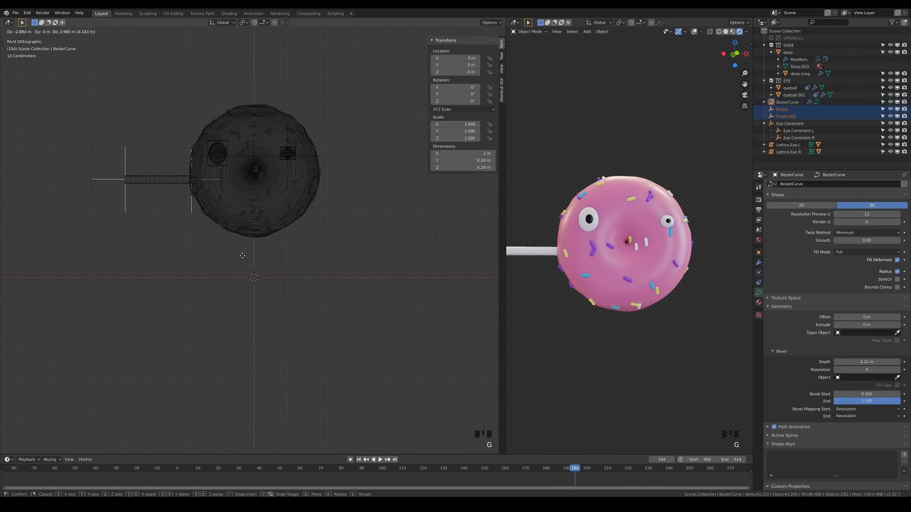
pyautogui.click(243, 256)
pyautogui.press('g')
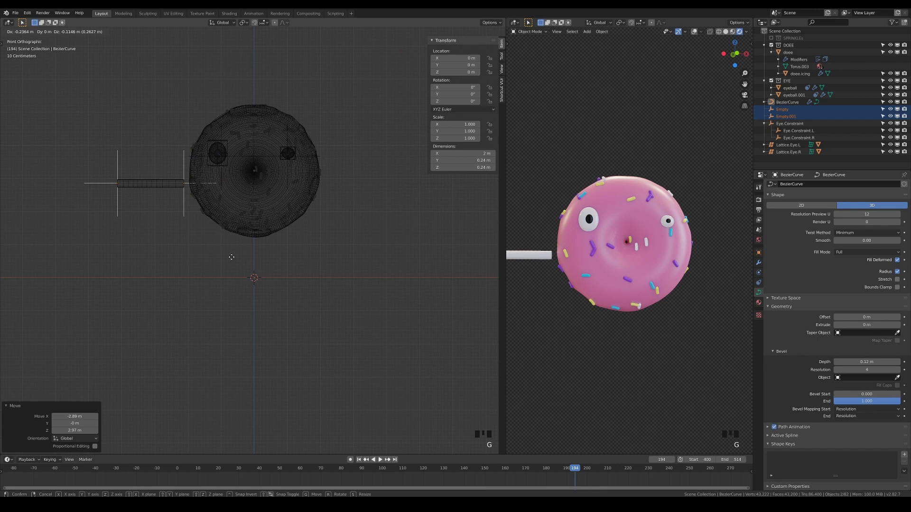
pyautogui.click(165, 216)
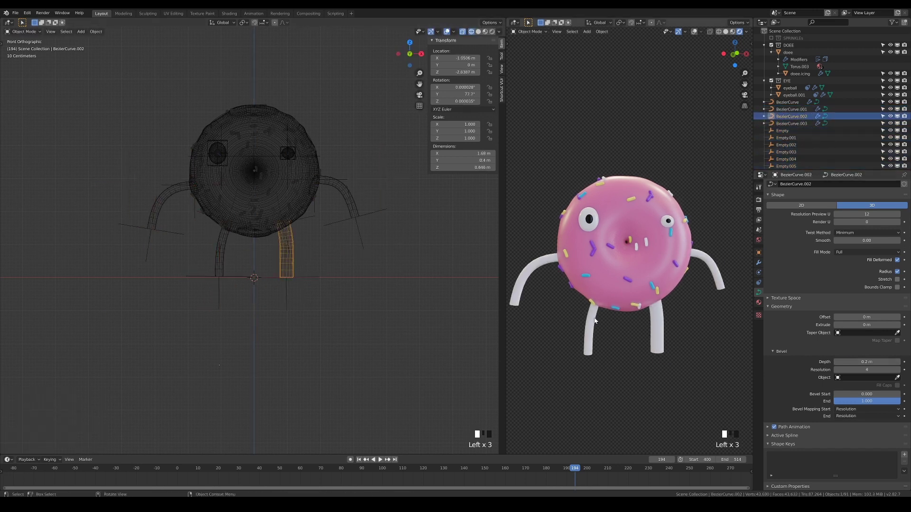
pyautogui.click(594, 320)
pyautogui.click(319, 264)
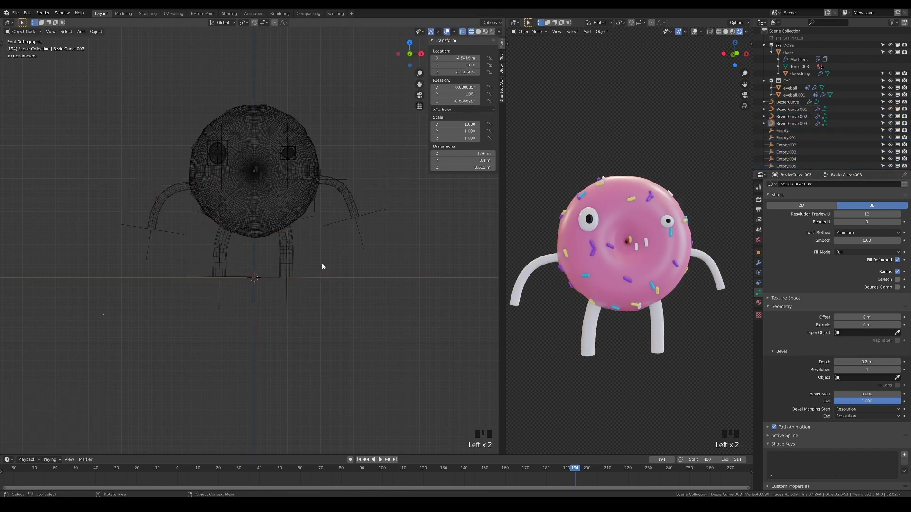
pyautogui.scroll(-3, 616, 340)
# Add an arrows empty and a single-arrow empty at the origin.
pyautogui.keyDown('shift'); pyautogui.moveTo(296, 240); pyautogui.dragTo(318, 264, button='middle'); pyautogui.keyUp('shift')
pyautogui.moveTo(261, 270); pyautogui.dragTo(375, 346, button='middle')
pyautogui.hotkey('shift', 'a')
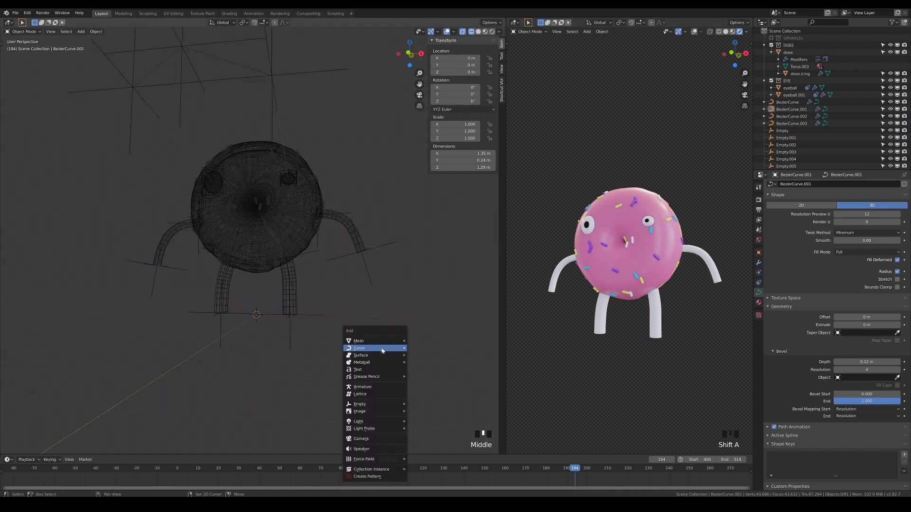
pyautogui.moveTo(382, 350)
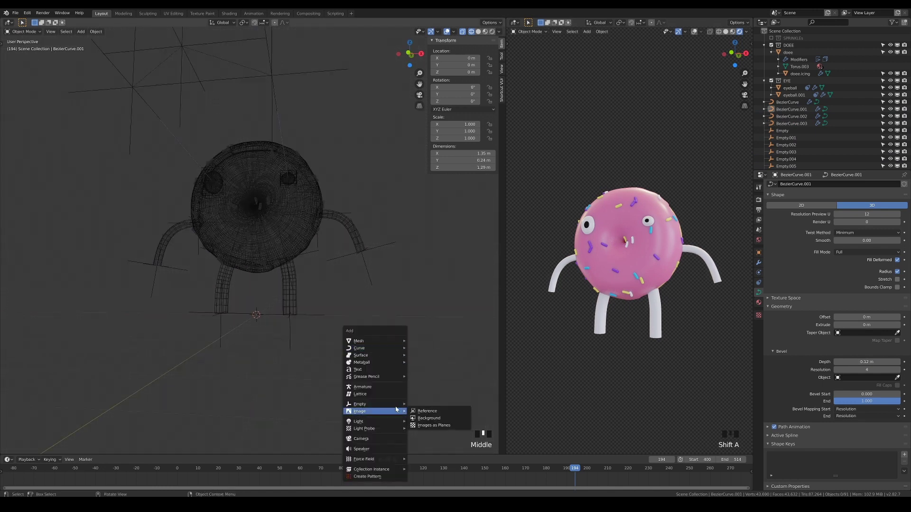
pyautogui.moveTo(386, 404)
pyautogui.click(446, 412)
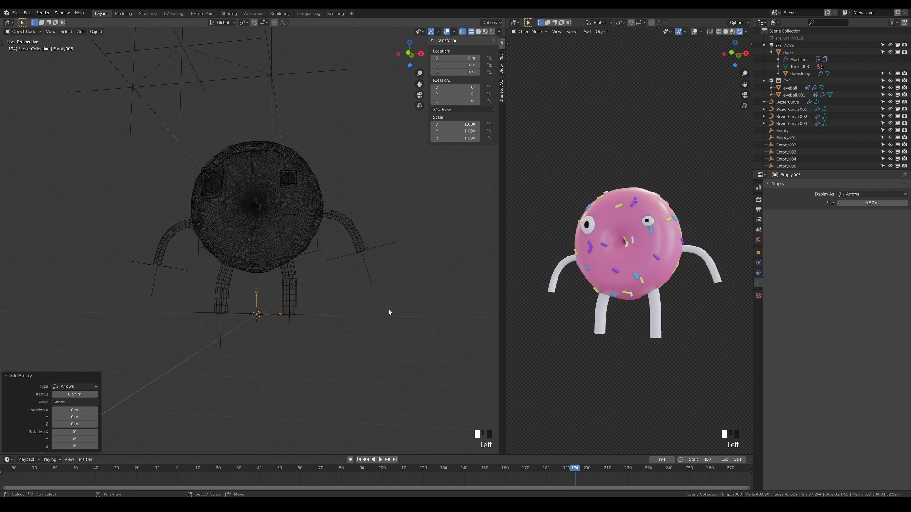
pyautogui.hotkey('shift', 'a')
pyautogui.moveTo(387, 311)
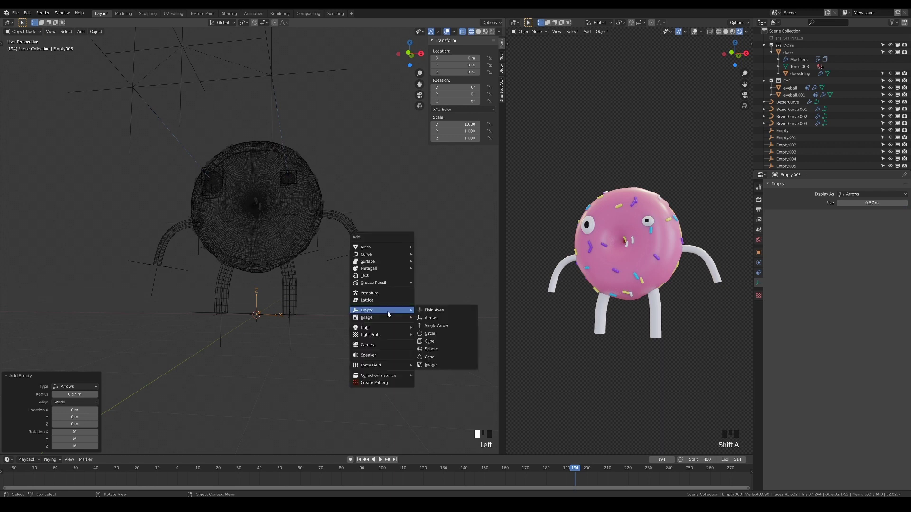
pyautogui.click(446, 327)
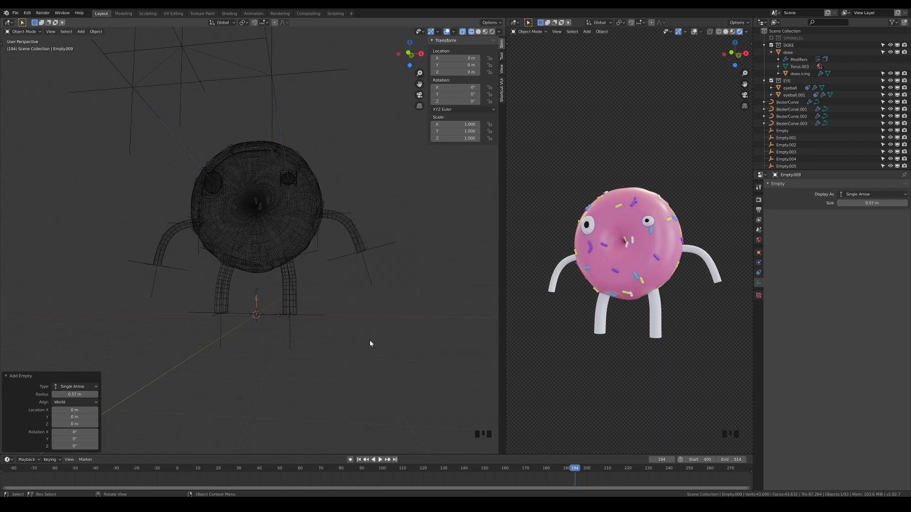
# Flip the single-arrow empty 180° and raise it along Z to about 1.22 m.
pyautogui.press('KP_1')
pyautogui.press('r')
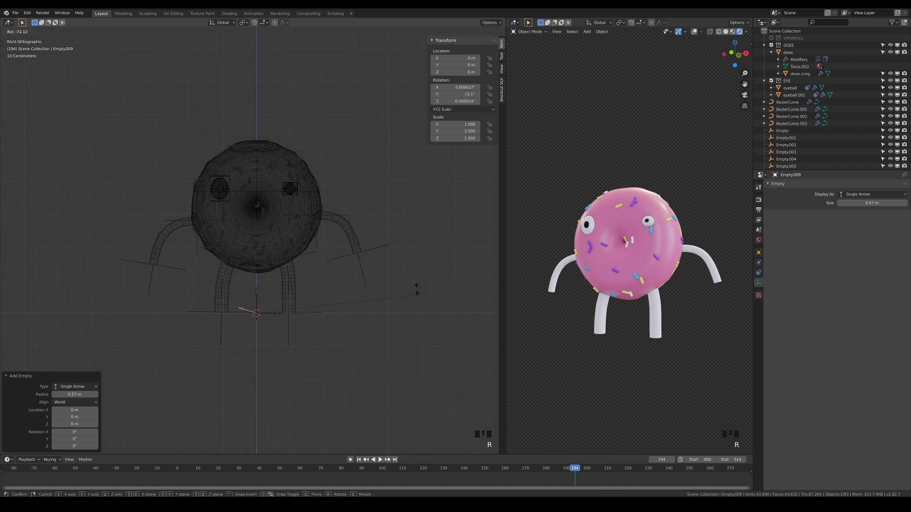
pyautogui.click(339, 345)
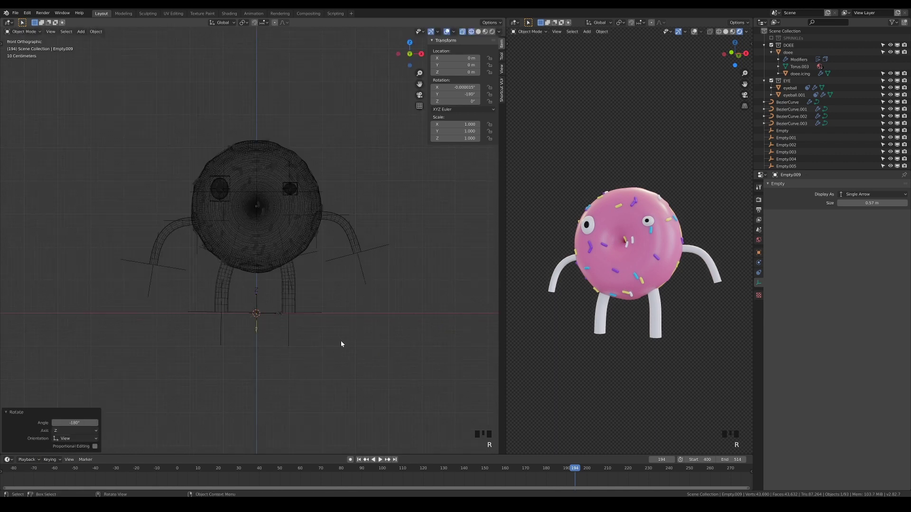
pyautogui.press('g')
pyautogui.press('z')
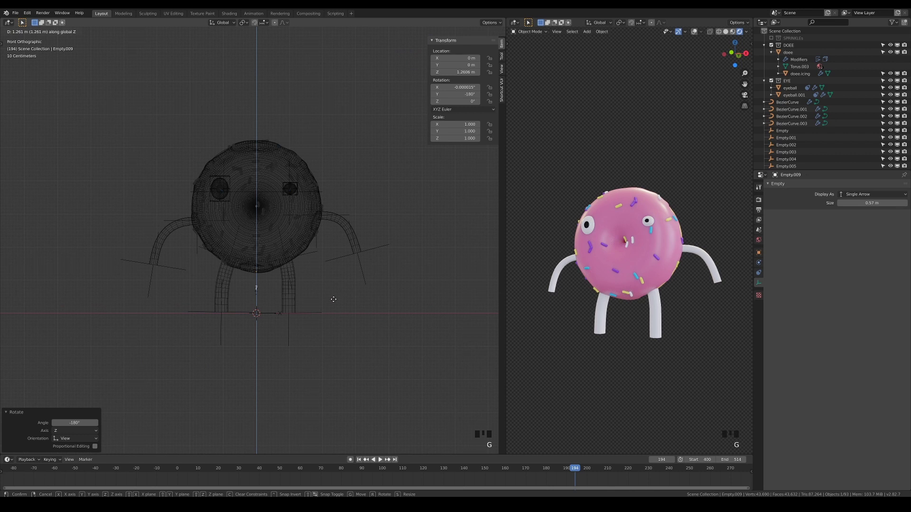
pyautogui.click(344, 308)
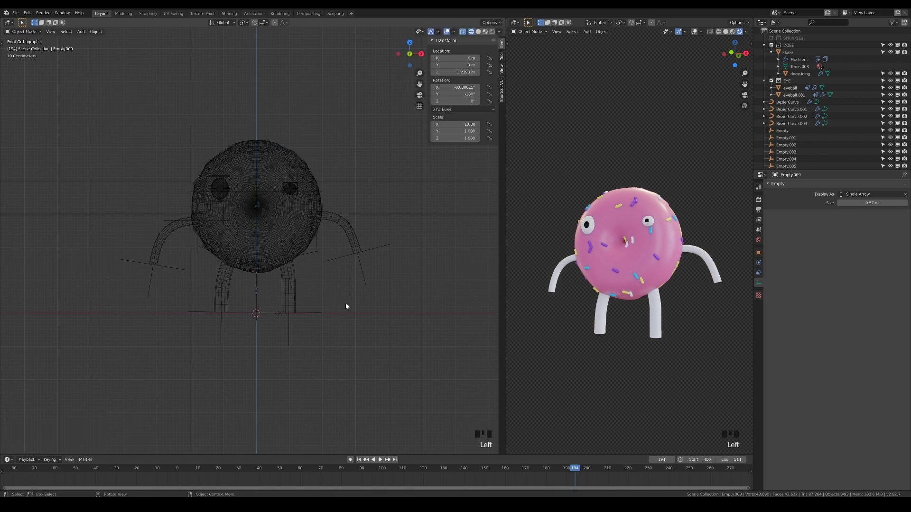
pyautogui.moveTo(344, 395); pyautogui.dragTo(340, 335, button='middle')
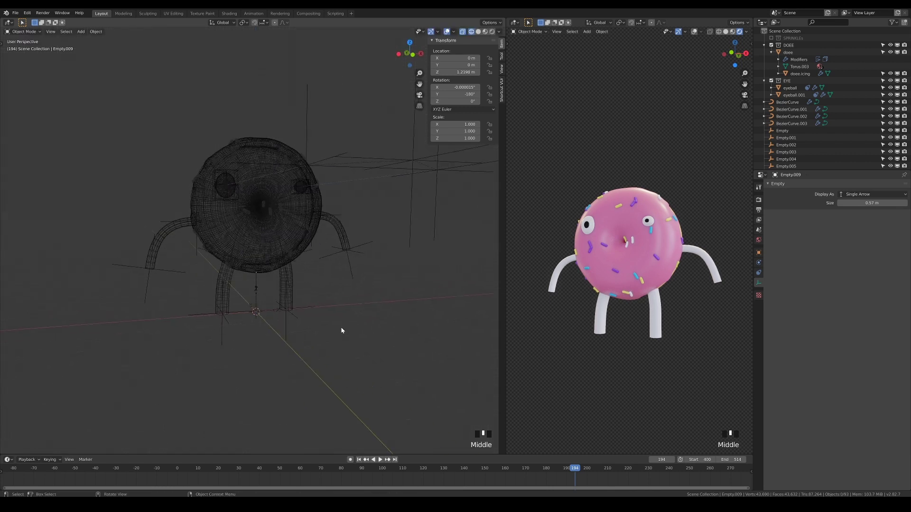
# Select four limb hook empties, both eyeballs, and the donut body.
pyautogui.scroll(2, 343, 328)
pyautogui.click(186, 258)
pyautogui.keyDown('shift'); pyautogui.click(222, 261); pyautogui.keyUp('shift')
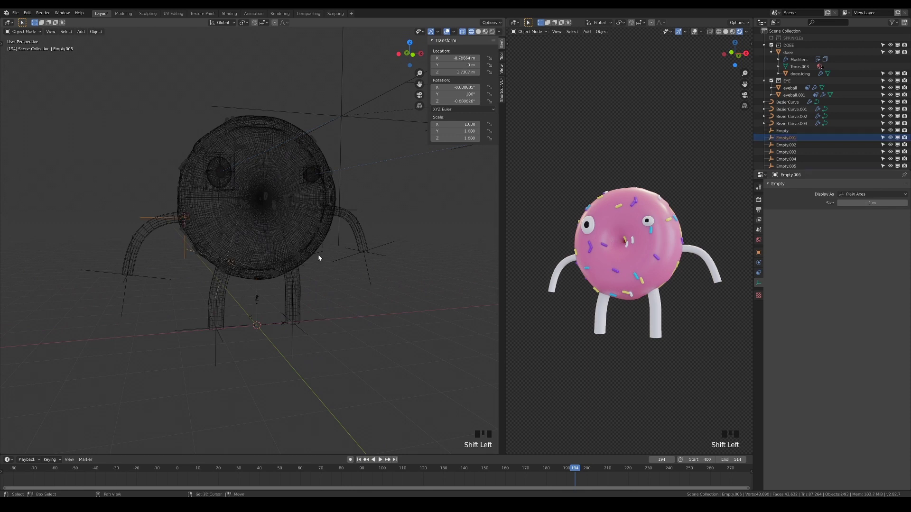
pyautogui.keyDown('shift'); pyautogui.click(318, 257); pyautogui.keyUp('shift')
pyautogui.moveTo(379, 237); pyautogui.dragTo(351, 238, button='middle')
pyautogui.keyDown('shift'); pyautogui.click(332, 213); pyautogui.keyUp('shift')
pyautogui.moveTo(292, 168); pyautogui.dragTo(257, 289, button='middle')
pyautogui.keyDown('shift'); pyautogui.click(218, 164); pyautogui.keyUp('shift')
pyautogui.keyDown('shift'); pyautogui.click(322, 168); pyautogui.keyUp('shift')
pyautogui.keyDown('shift'); pyautogui.click(316, 191); pyautogui.keyUp('shift')
# Parent them to the single-arrow empty with Keep Transform and test by moving it.
pyautogui.keyDown('shift'); pyautogui.click(257, 292); pyautogui.keyUp('shift')
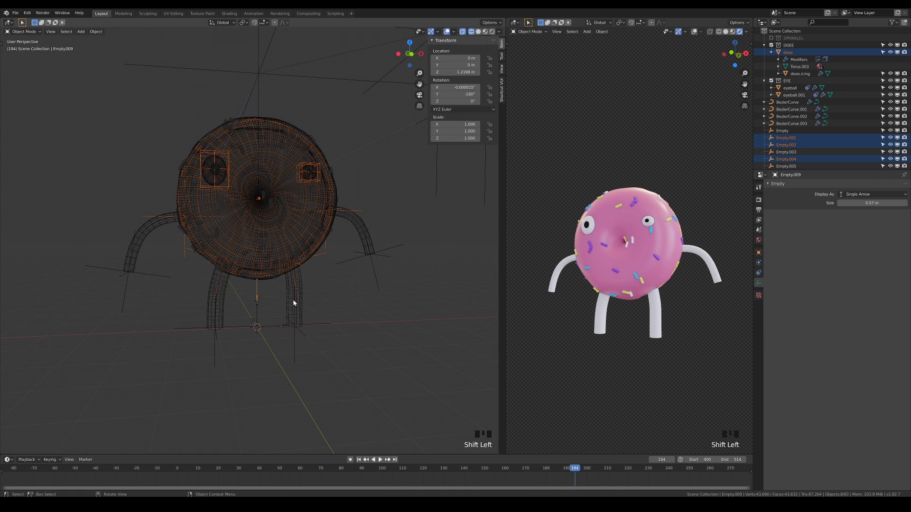
pyautogui.hotkey('ctrl', 'p')
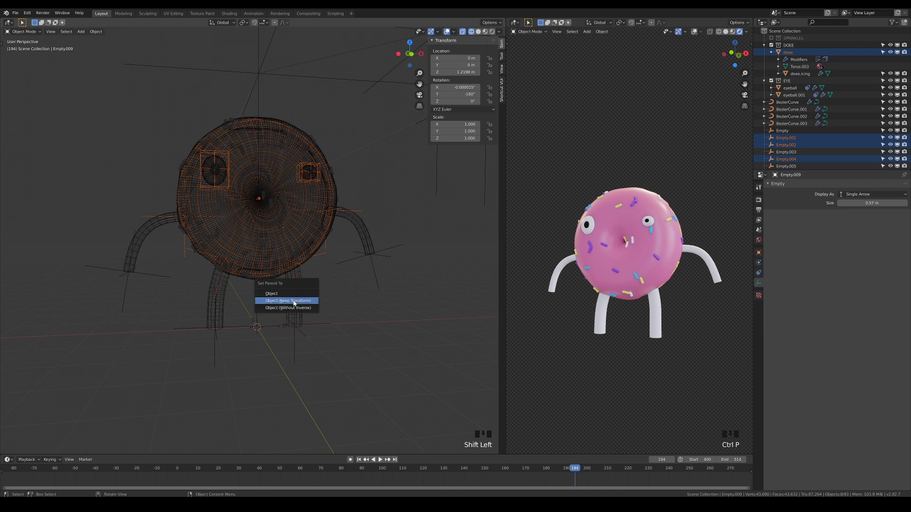
pyautogui.click(294, 302)
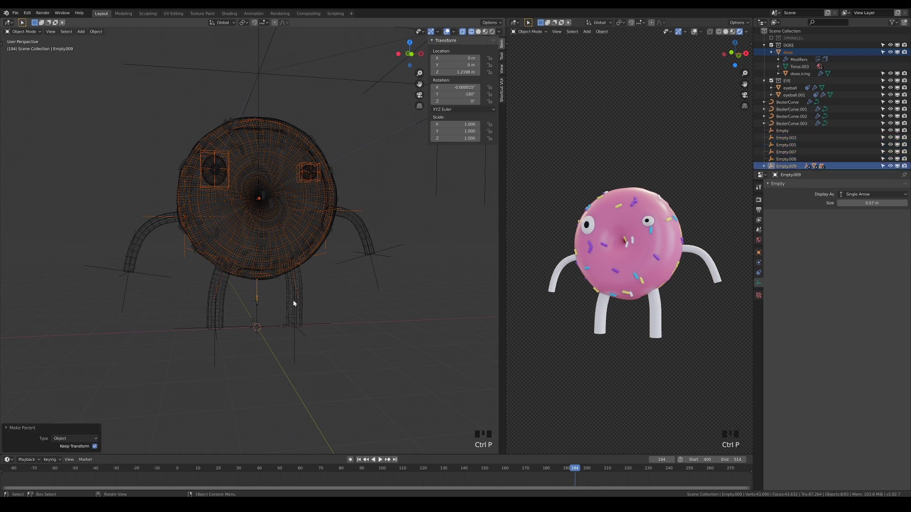
pyautogui.click(261, 292)
pyautogui.press('g')
pyautogui.press('KP_3')
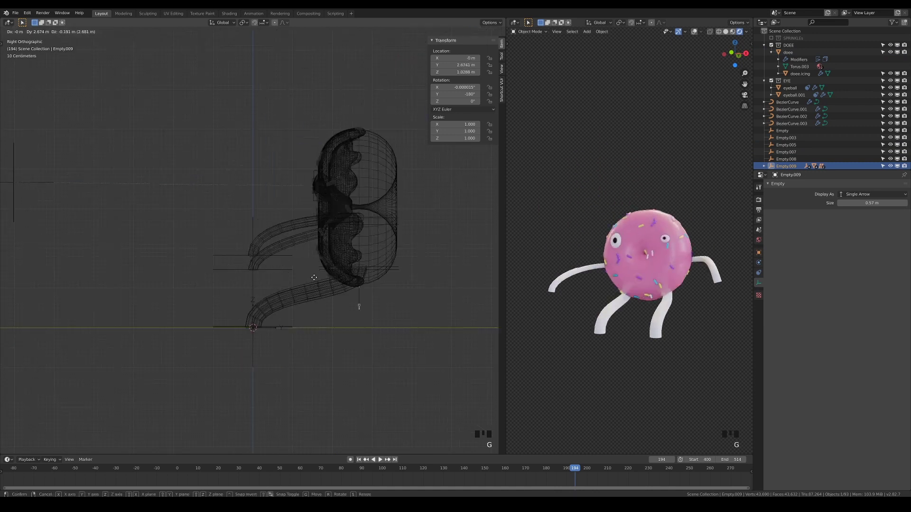
# Cancel the test move and select the remaining limb empties plus the single-arrow empty.
pyautogui.rightClick(200, 253)
pyautogui.moveTo(189, 266); pyautogui.dragTo(261, 309, button='middle')
pyautogui.click(217, 349)
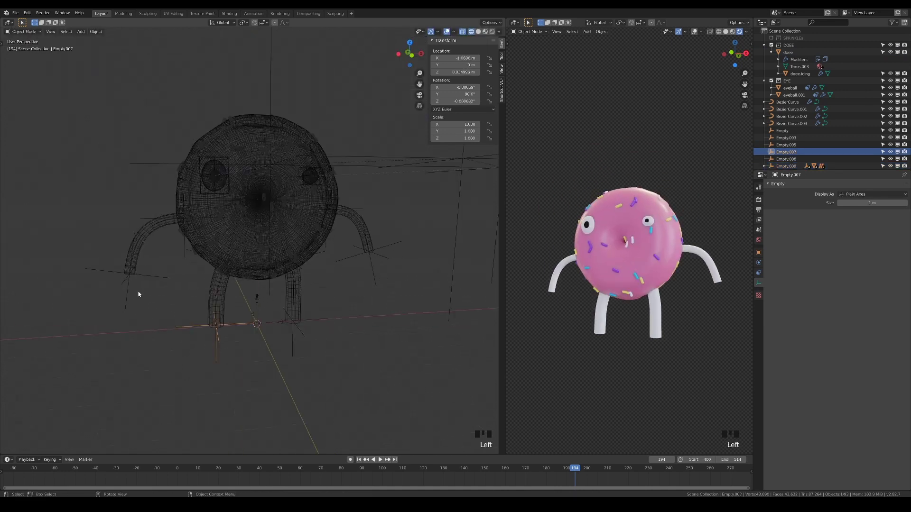
pyautogui.keyDown('shift'); pyautogui.click(142, 295); pyautogui.keyUp('shift')
pyautogui.keyDown('shift'); pyautogui.click(293, 349); pyautogui.keyUp('shift')
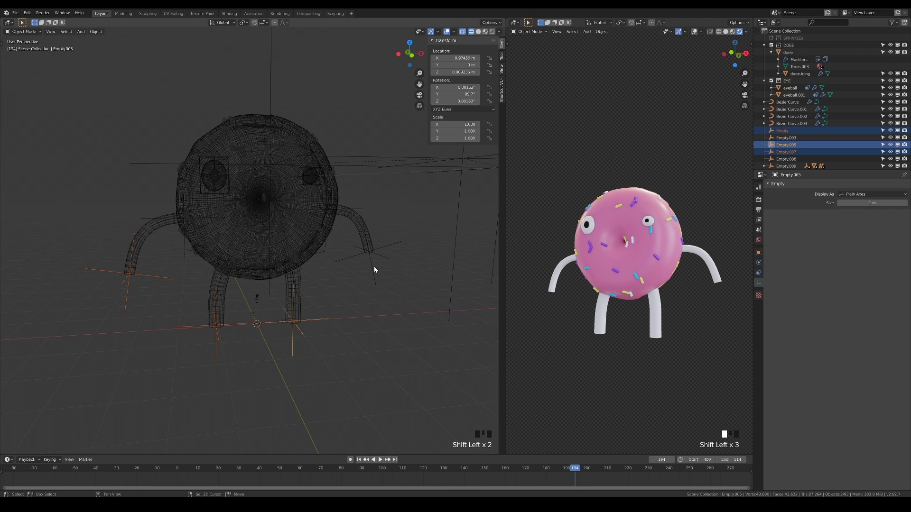
pyautogui.keyDown('shift'); pyautogui.click(373, 269); pyautogui.keyUp('shift')
pyautogui.moveTo(257, 292); pyautogui.dragTo(274, 296, button='middle')
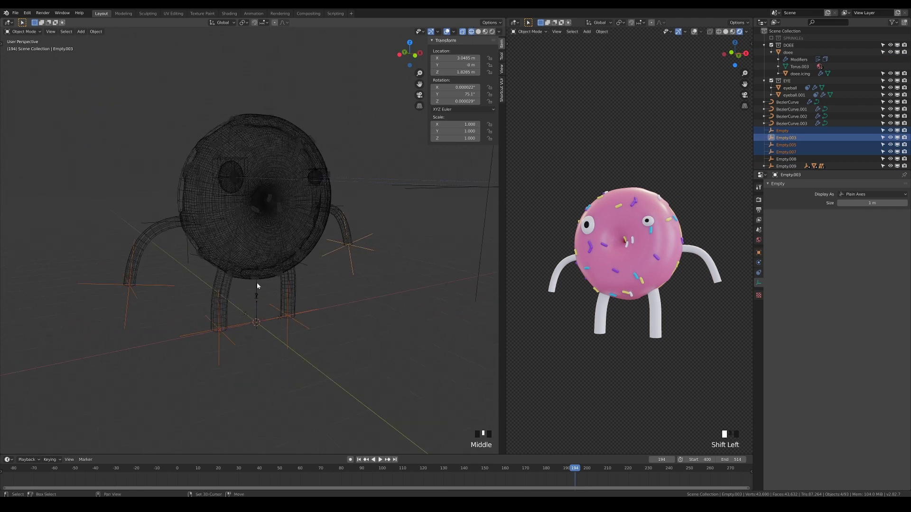
pyautogui.keyDown('shift'); pyautogui.click(257, 308); pyautogui.keyUp('shift')
# Parent the selection to the arrows empty Empty.008 with Keep Transform, then deselect.
pyautogui.keyDown('shift'); pyautogui.click(257, 309); pyautogui.keyUp('shift')
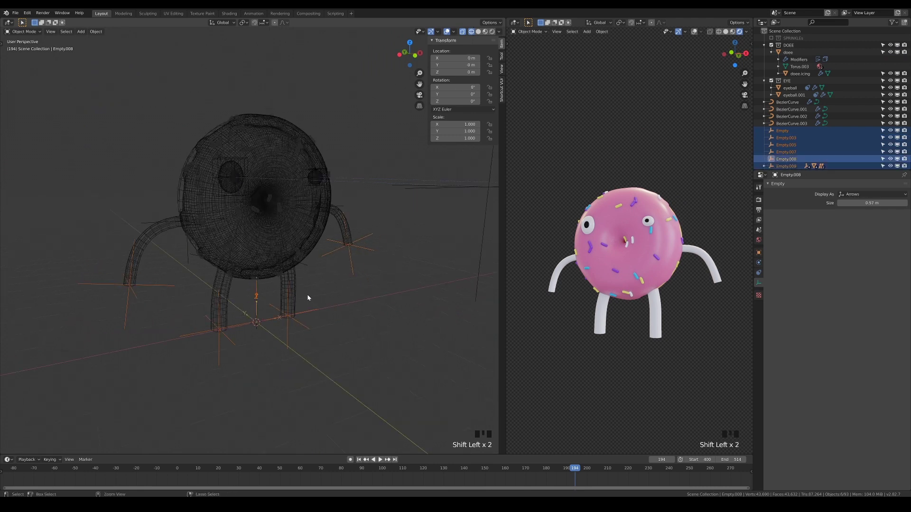
pyautogui.hotkey('ctrl', 'p')
pyautogui.click(308, 295)
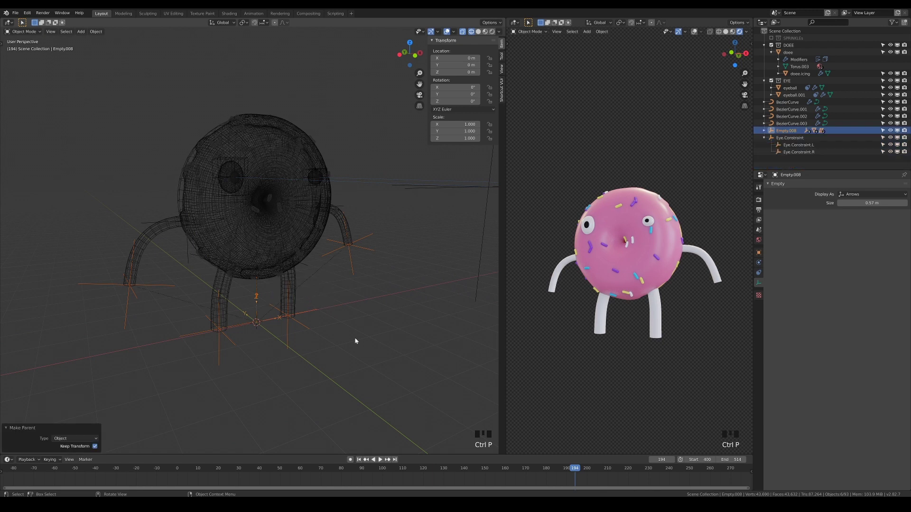
pyautogui.moveTo(363, 347); pyautogui.dragTo(337, 357, button='middle')
pyautogui.scroll(-2, 327, 350)
pyautogui.click(308, 334)
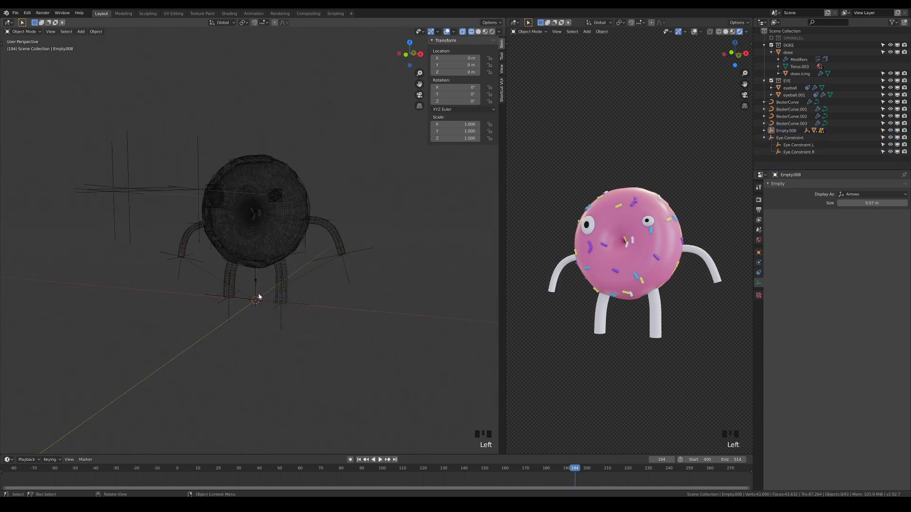
pyautogui.click(255, 280)
pyautogui.press('g')
pyautogui.rightClick(302, 242)
pyautogui.press('g')
pyautogui.click(334, 227)
pyautogui.click(259, 287)
pyautogui.press('g')
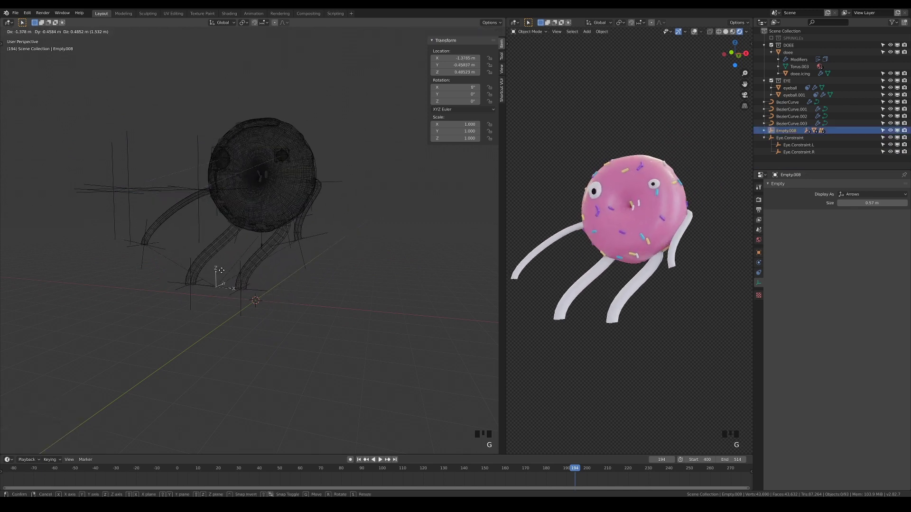
pyautogui.rightClick(237, 262)
pyautogui.hotkey('ctrl', 'z')
pyautogui.hotkey('ctrl', 'z')
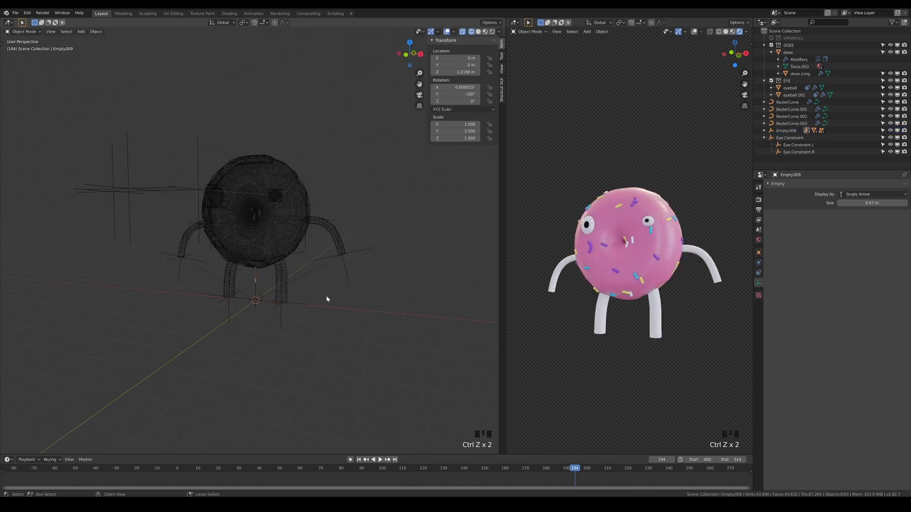
pyautogui.moveTo(327, 299); pyautogui.dragTo(280, 302, button='middle')
pyautogui.press('r')
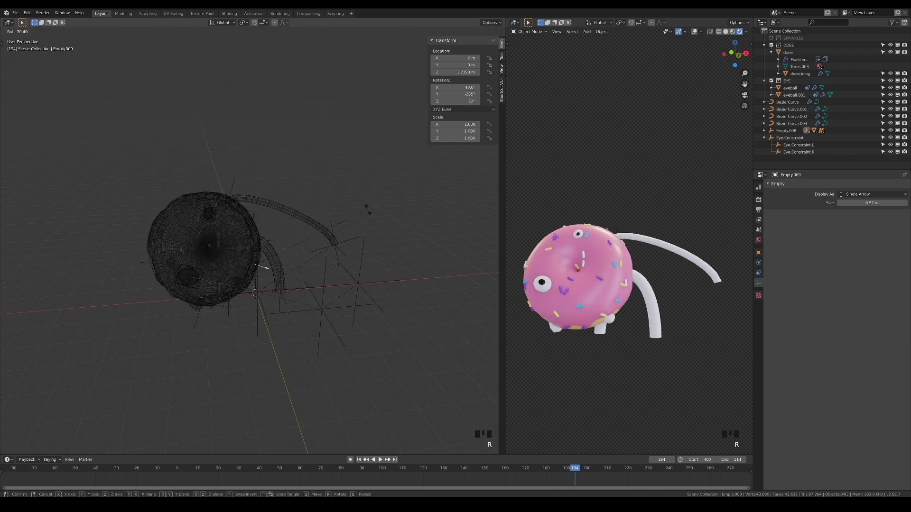
pyautogui.press('s')
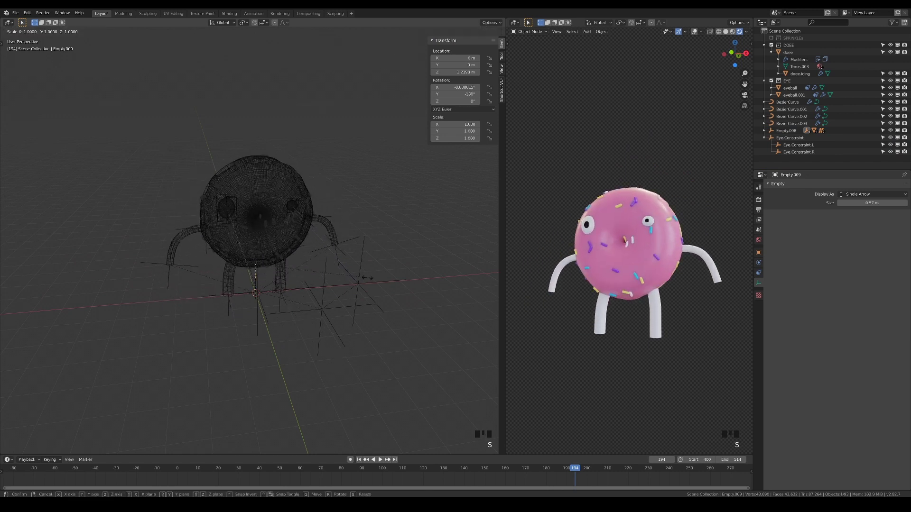
pyautogui.rightClick(367, 278)
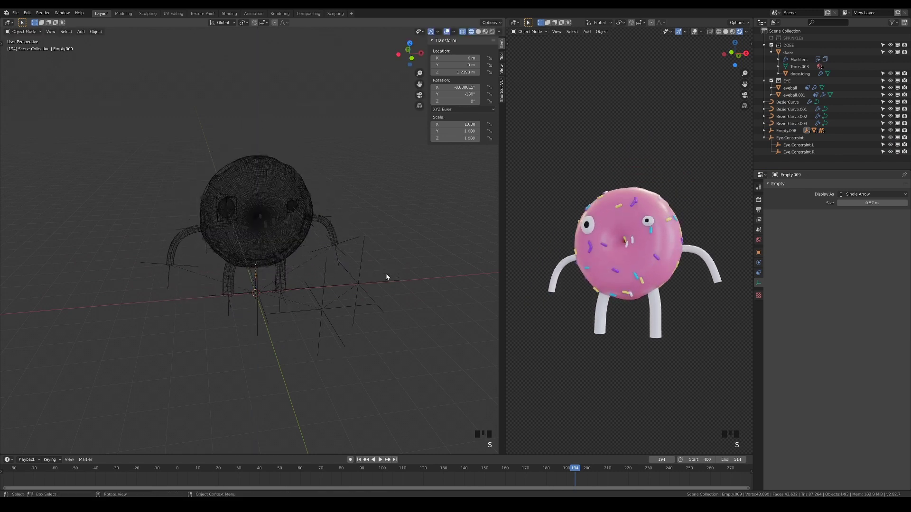
pyautogui.moveTo(392, 352); pyautogui.dragTo(372, 348, button='middle')
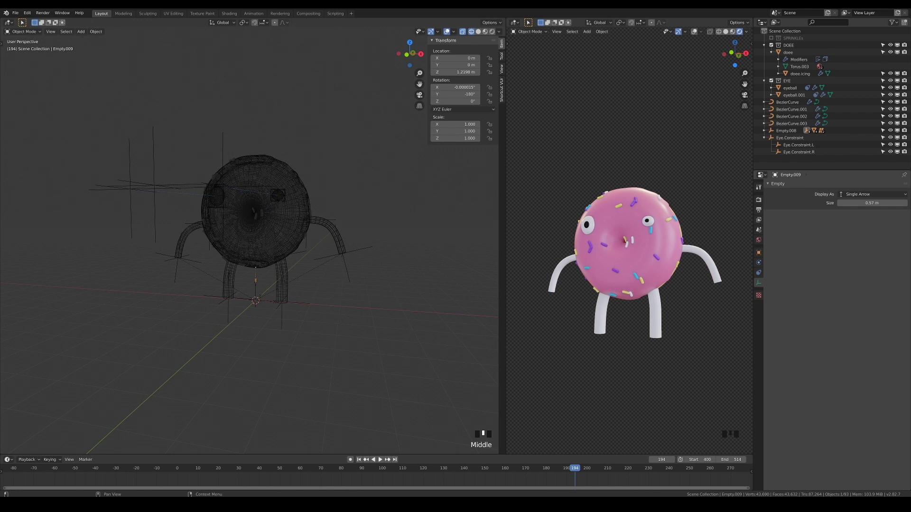
# Add a cube, raise and scale it to body size so it sits on the legs.
pyautogui.hotkey('shift', 'a')
pyautogui.click(423, 96)
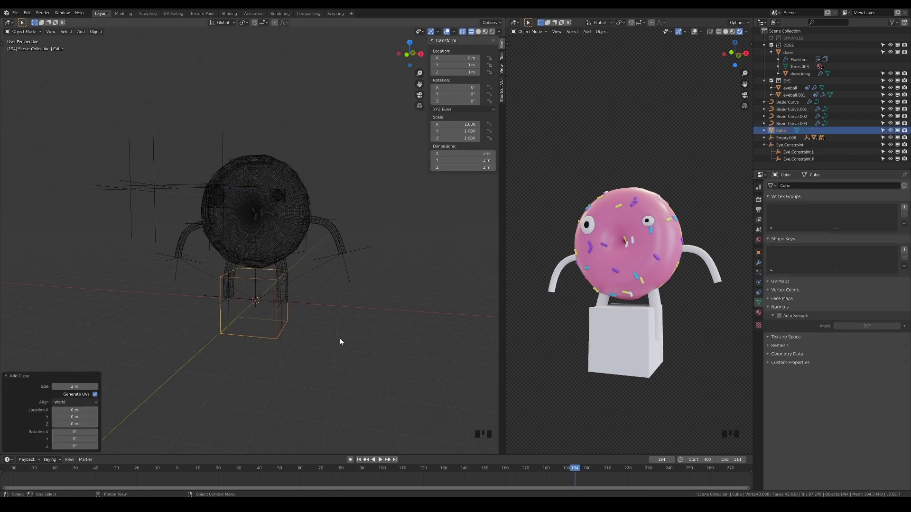
pyautogui.press('KP_1')
pyautogui.press('g')
pyautogui.press('z')
pyautogui.click(328, 241)
pyautogui.press('s')
pyautogui.click(382, 260)
pyautogui.press('g')
pyautogui.press('z')
pyautogui.click(382, 265)
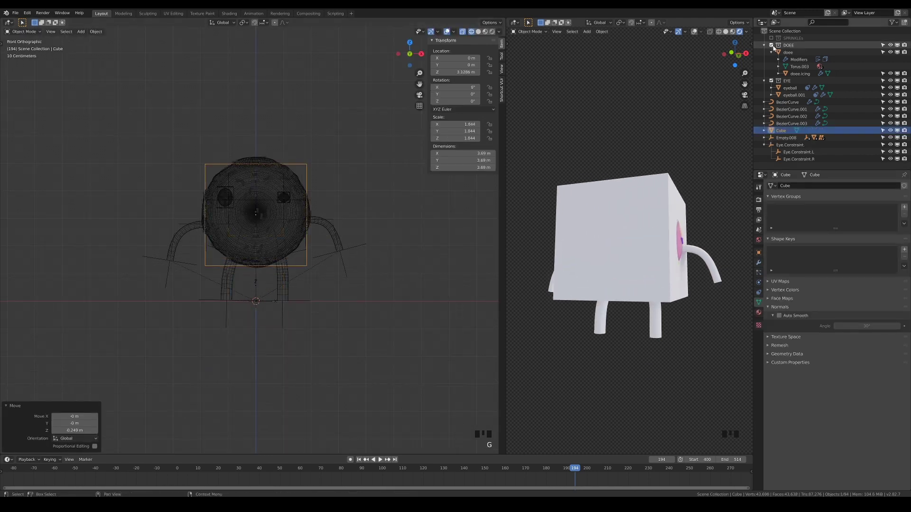
# Hide the DOEE donut collection and parent the cube to the rig empty.
pyautogui.click(771, 45)
pyautogui.moveTo(358, 296); pyautogui.dragTo(339, 307, button='middle')
pyautogui.keyDown('shift'); pyautogui.click(270, 272); pyautogui.keyUp('shift')
pyautogui.hotkey('ctrl', 'p')
pyautogui.click(279, 271)
# Move both eye lattices along Y onto the cube's front face.
pyautogui.click(227, 199)
pyautogui.keyDown('shift'); pyautogui.click(287, 191); pyautogui.keyUp('shift')
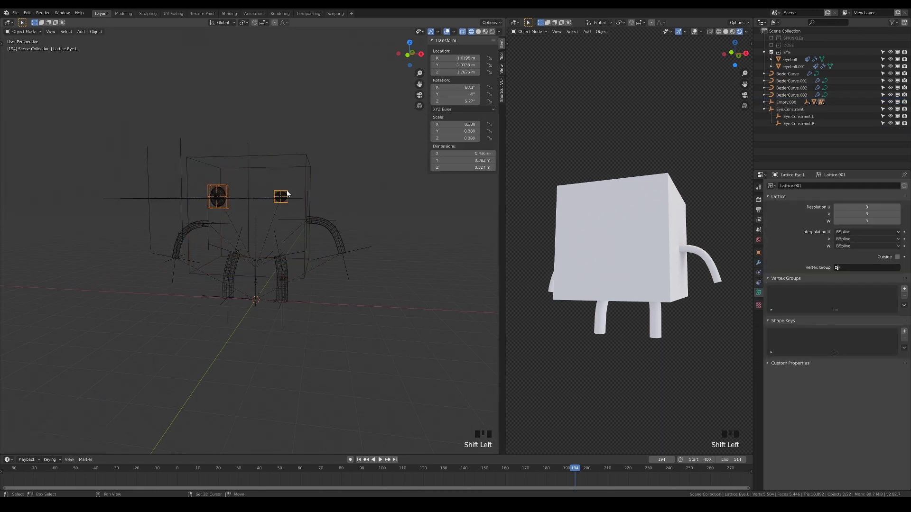
pyautogui.press('KP_7')
pyautogui.press('g')
pyautogui.press('y')
pyautogui.click(299, 215)
# Select the single-arrow empty and move it to test the cube character's rig.
pyautogui.moveTo(645, 296); pyautogui.dragTo(691, 303, button='middle')
pyautogui.scroll(-2, 691, 302)
pyautogui.moveTo(327, 370); pyautogui.dragTo(254, 302, button='middle')
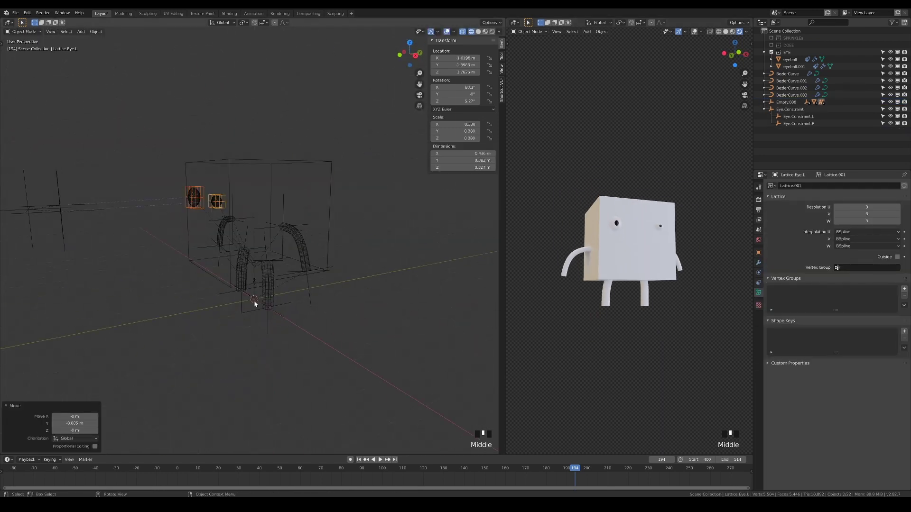
pyautogui.click(254, 290)
pyautogui.scroll(-2, 683, 332)
pyautogui.moveTo(683, 332); pyautogui.dragTo(649, 333, button='middle')
pyautogui.press('g')
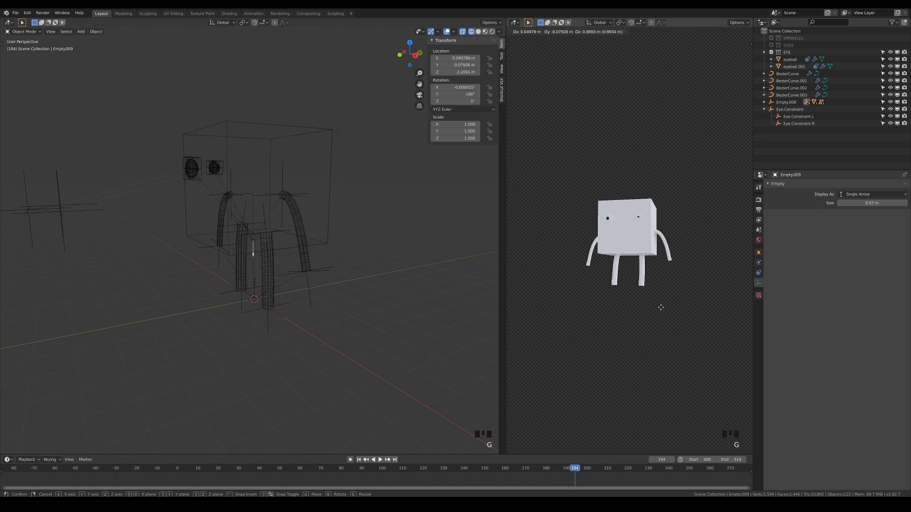
pyautogui.rightClick(657, 322)
pyautogui.moveTo(679, 367); pyautogui.dragTo(661, 337, button='middle')
pyautogui.press('g')
pyautogui.rightClick(641, 335)
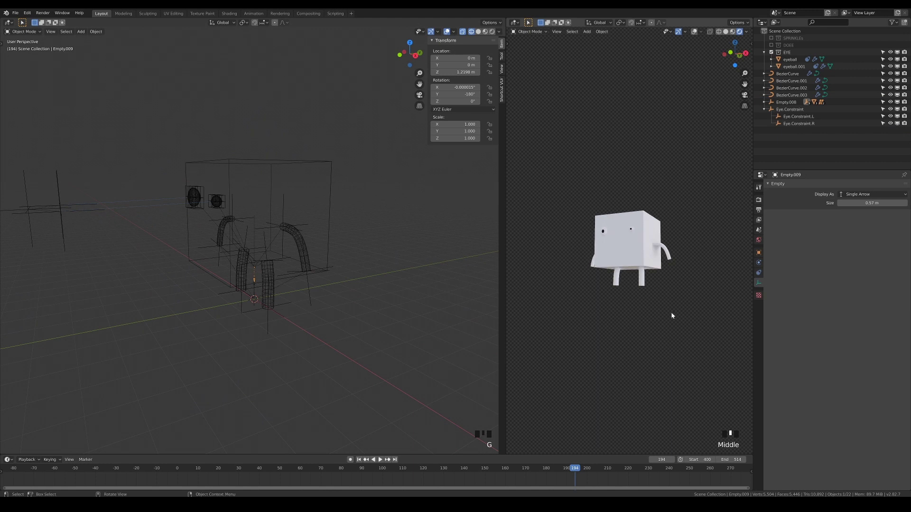